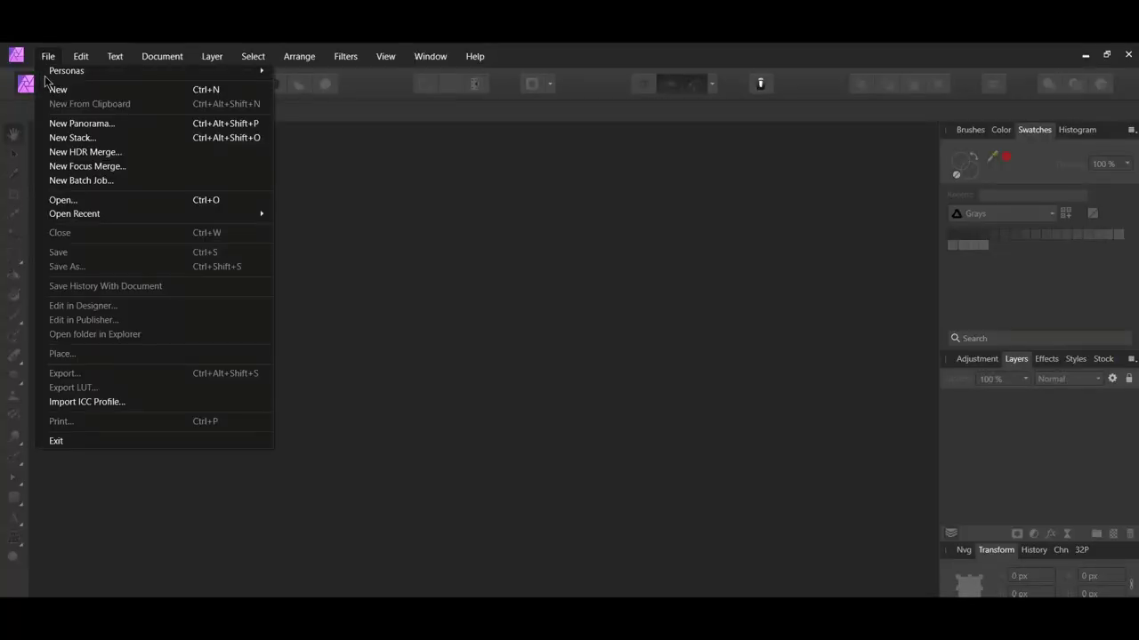
Open the long-coated-white-and-brown-dog-3215610 photo from the Downloads folder.
click(66, 200)
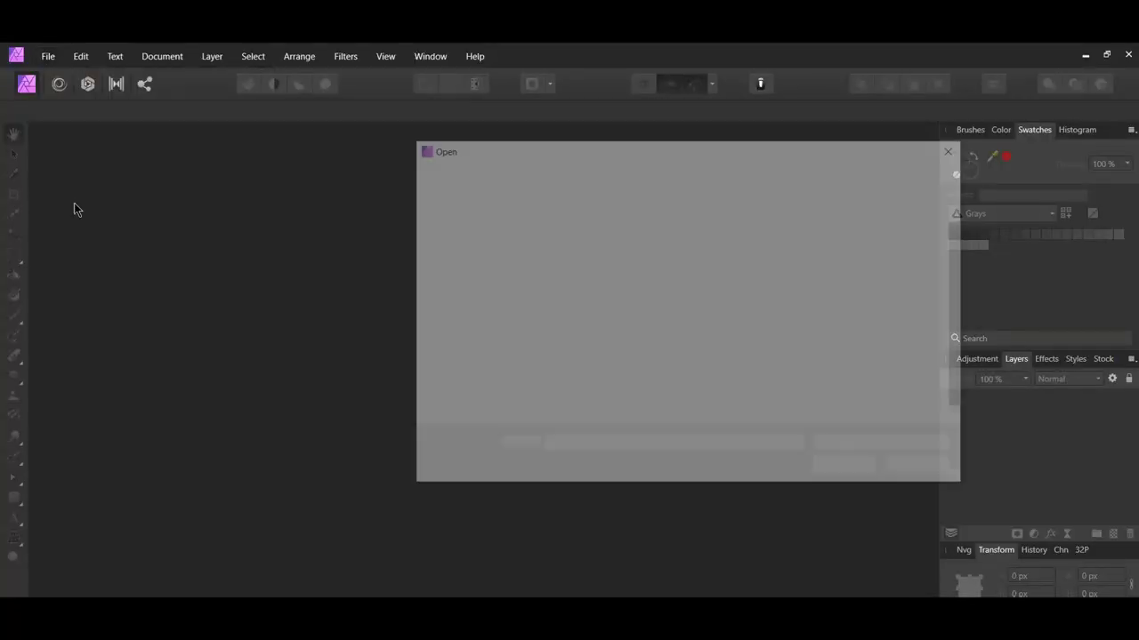
click(807, 365)
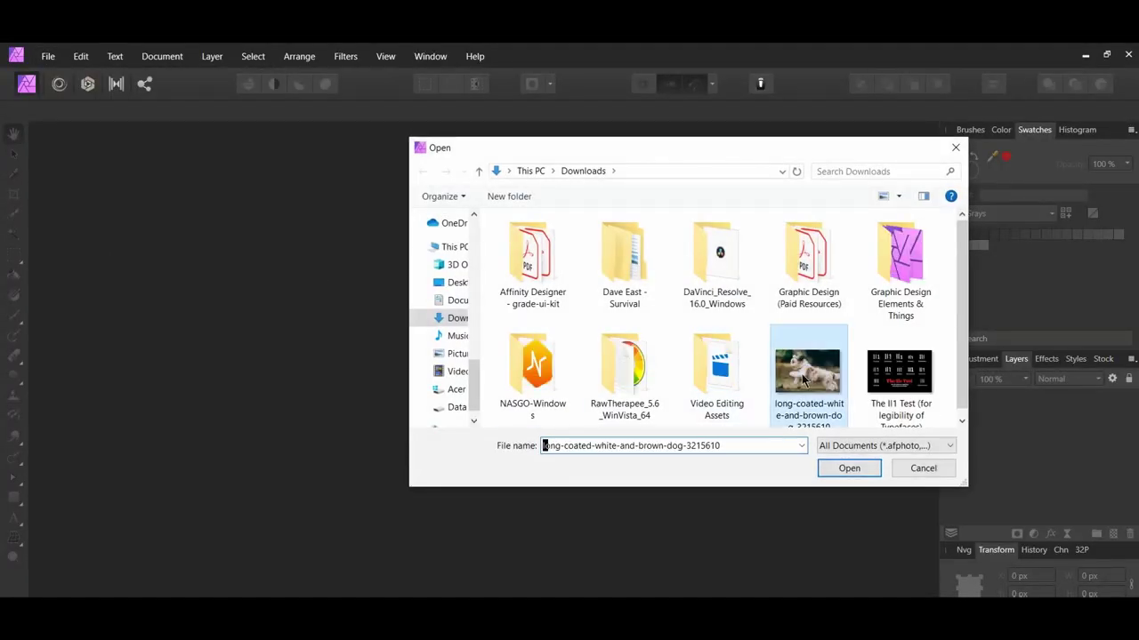
click(850, 469)
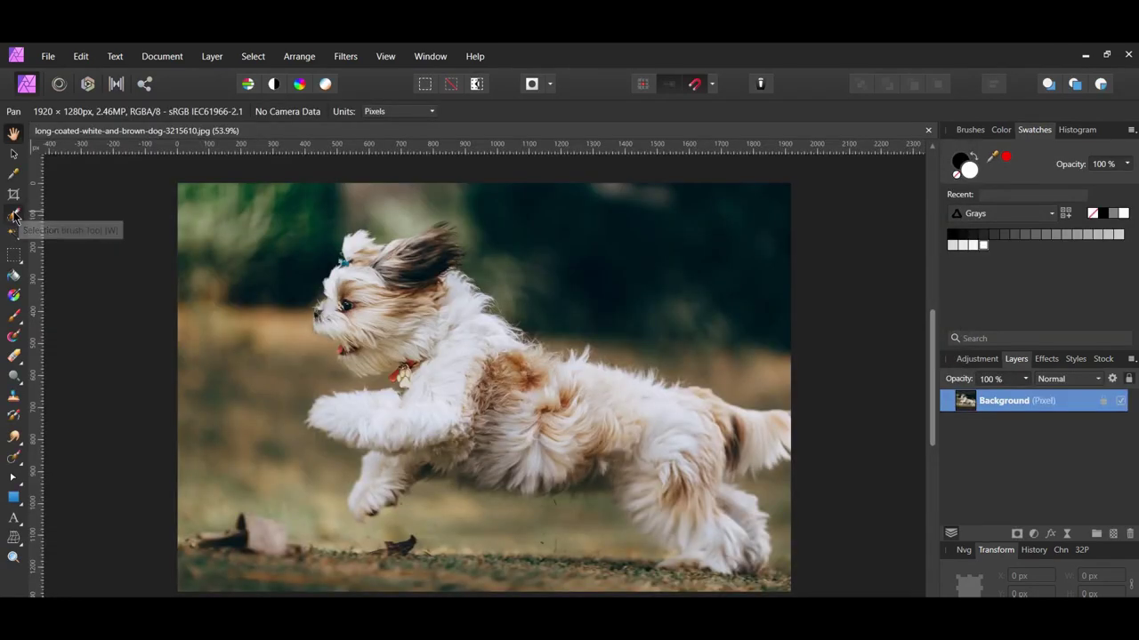
Paint a Selection Brush selection over the whole running dog, excluding grass and trees.
click(14, 215)
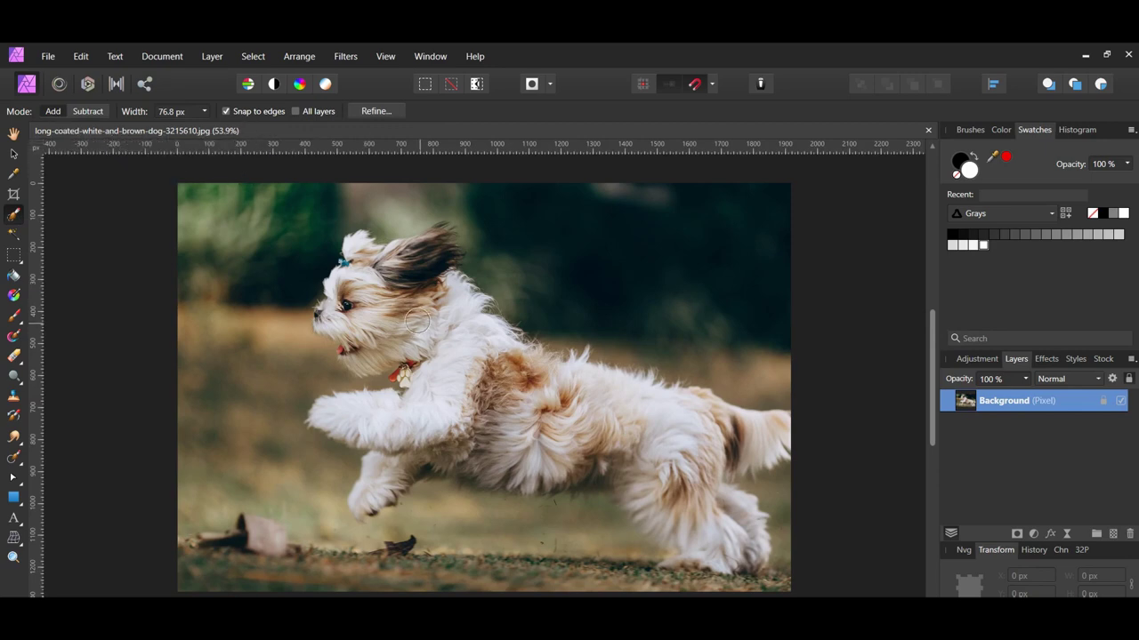
mouse_move(356, 241)
mouse_down()
mouse_move(402, 277)
mouse_move(441, 238)
mouse_move(331, 307)
mouse_move(364, 352)
mouse_move(466, 317)
mouse_move(620, 394)
mouse_move(650, 435)
mouse_move(382, 456)
mouse_move(477, 459)
mouse_move(730, 533)
mouse_up()
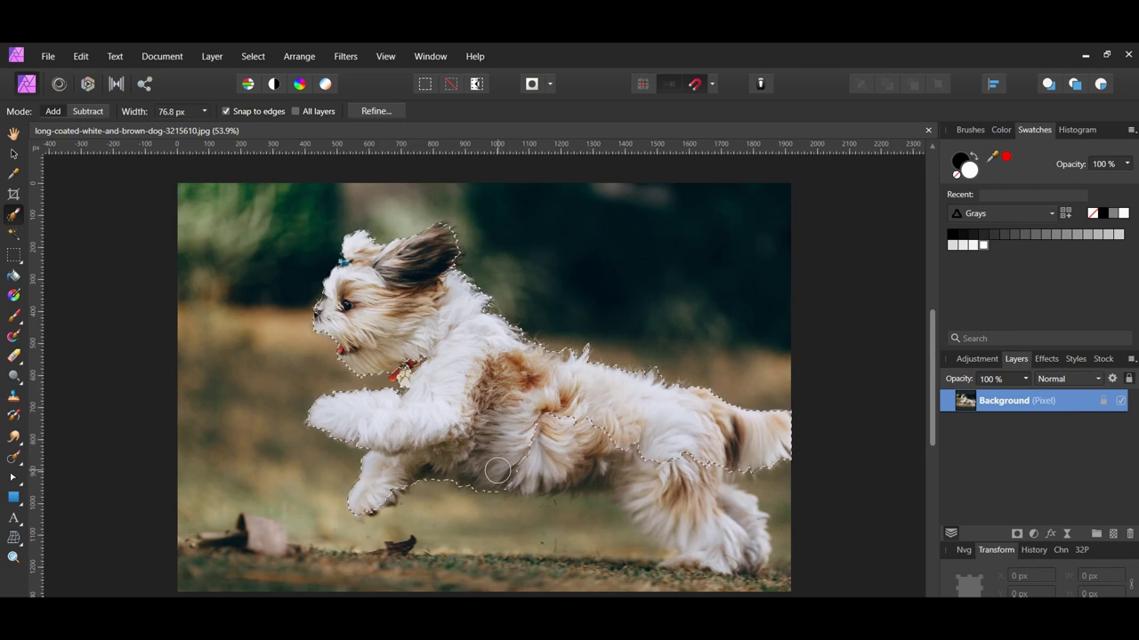
Refine the dog selection with matte edges and output it to a new layer.
click(373, 112)
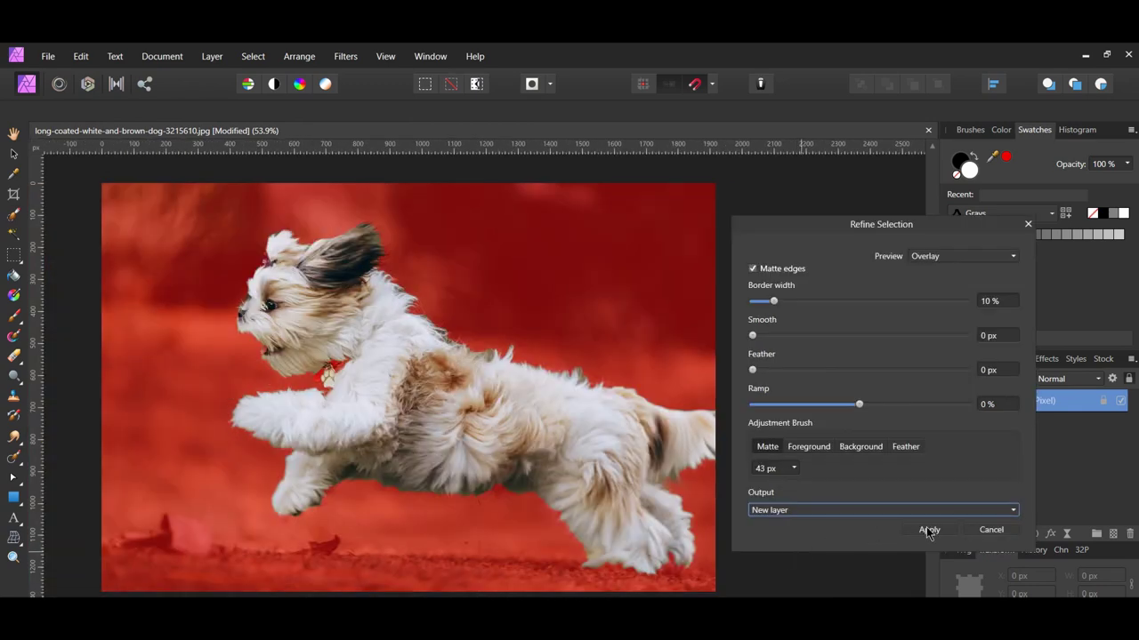
click(928, 530)
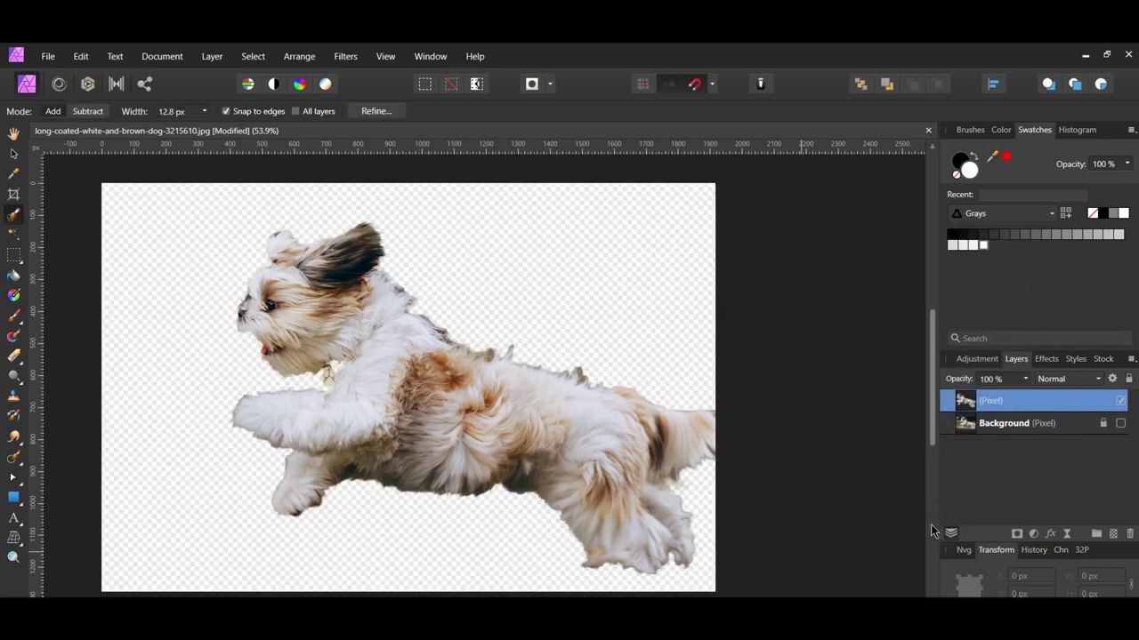
Rename the new cut-out layer to Dog.
double_click(994, 401)
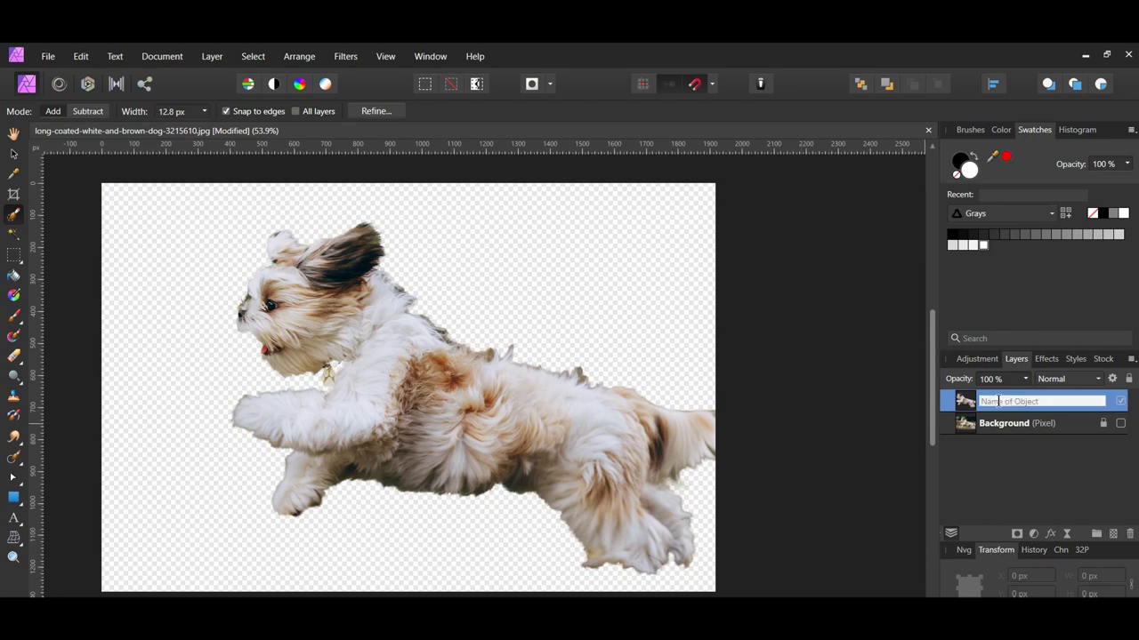
text(Dog)
key(Return)
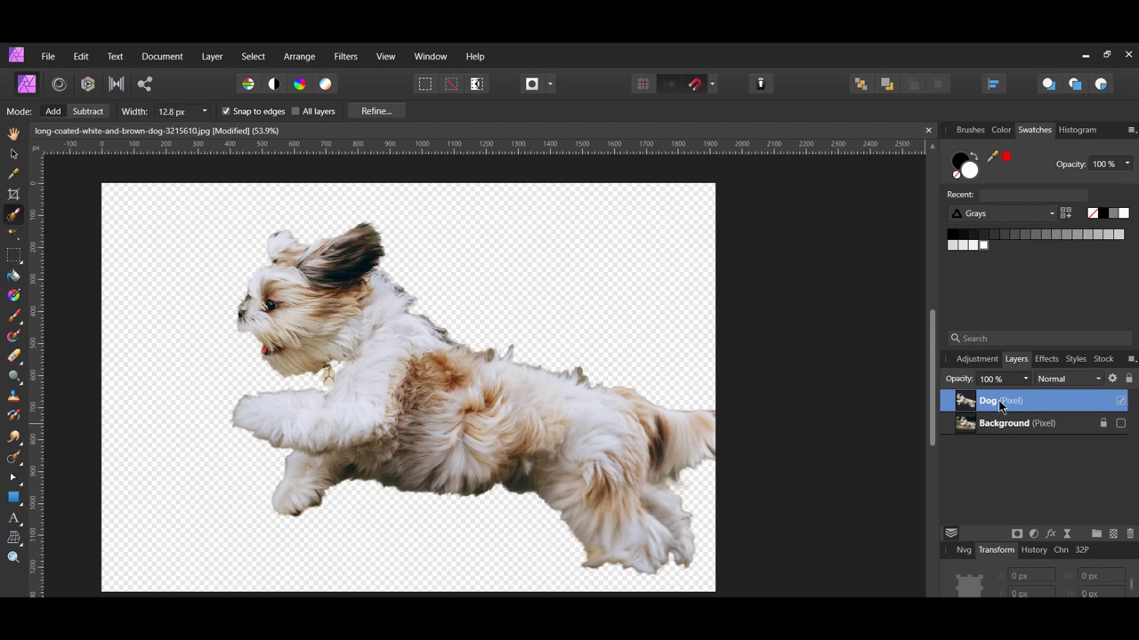
Delete the original Background layer and duplicate the Dog layer.
click(1011, 428)
key(Delete)
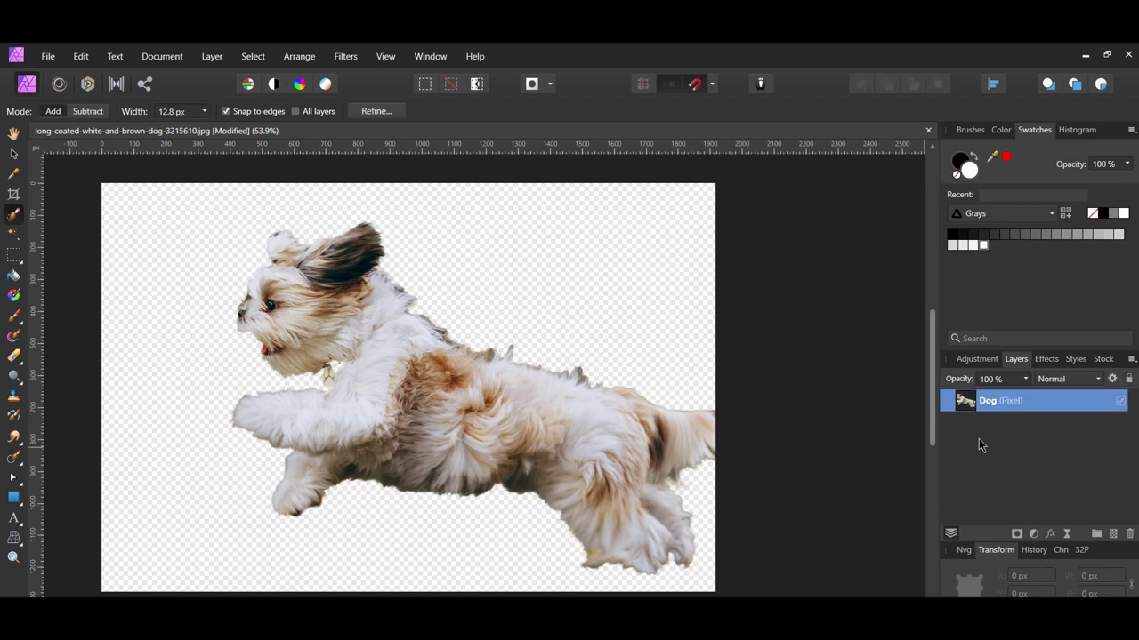
key(v)
key(ctrl+j)
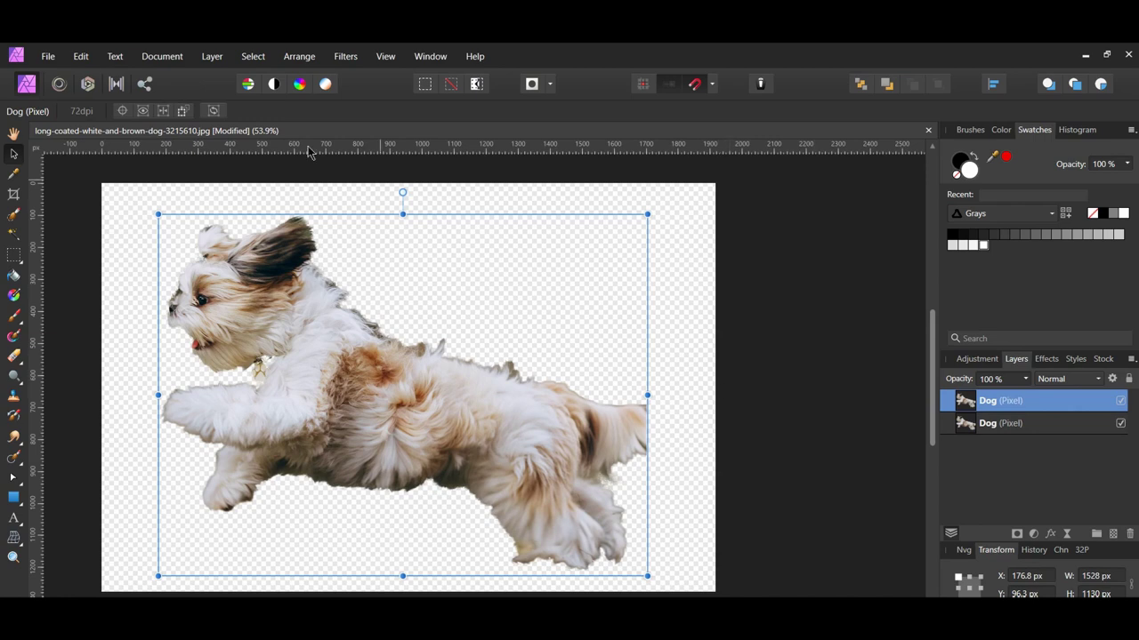
Liquify the top Dog copy, pushing its ear, head and back fur backward, and apply.
click(59, 84)
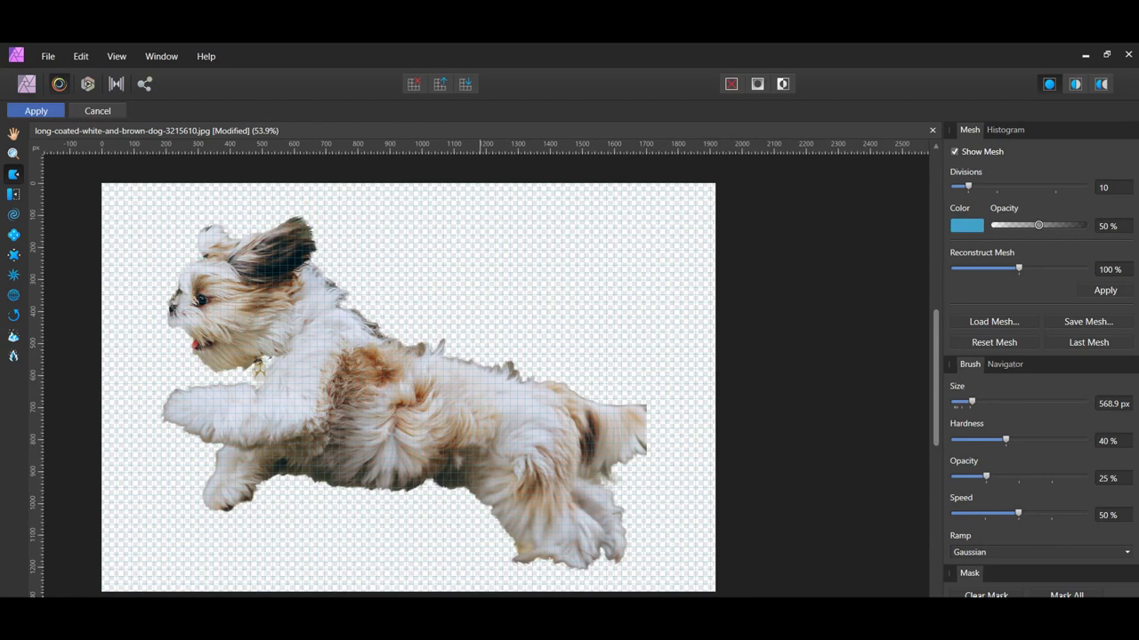
scroll(267, 480, left, 2)
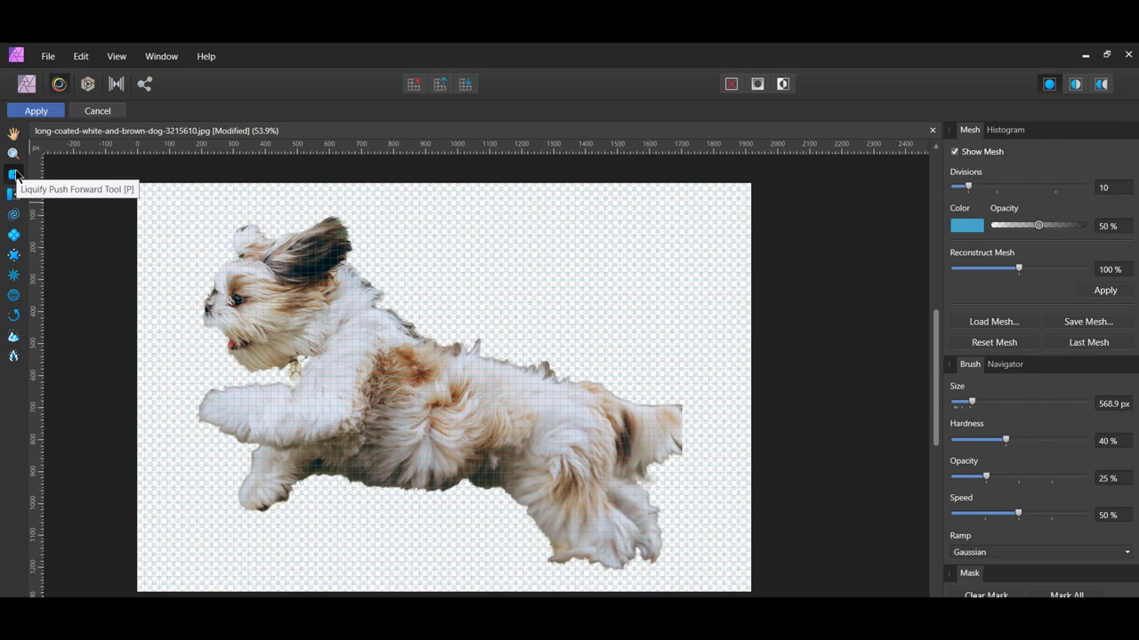
click(14, 174)
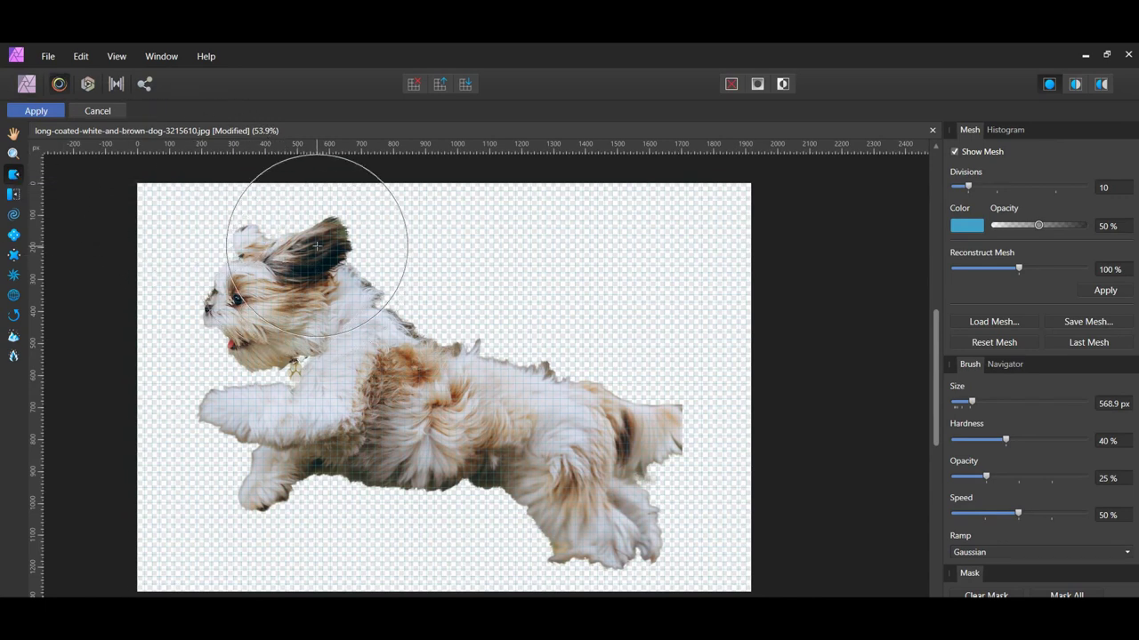
mouse_move(316, 246)
mouse_down()
mouse_move(313, 229)
mouse_move(388, 221)
mouse_move(356, 267)
mouse_move(394, 229)
mouse_move(397, 257)
mouse_up()
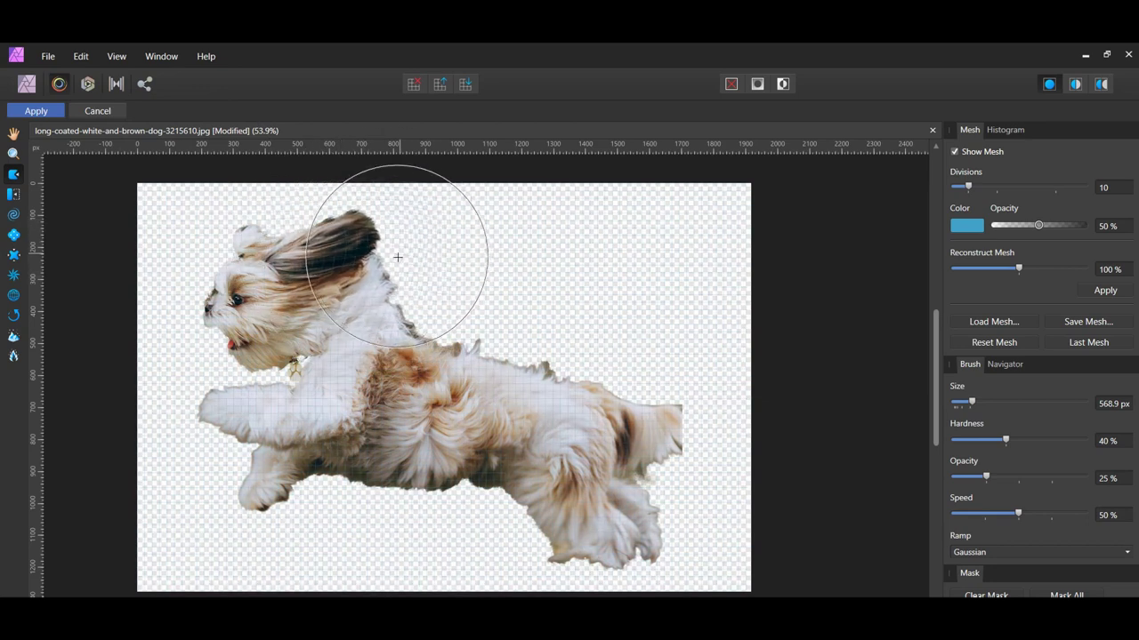
mouse_move(292, 318)
mouse_down()
mouse_move(347, 303)
mouse_move(399, 319)
mouse_move(457, 279)
mouse_move(419, 343)
mouse_move(495, 292)
mouse_move(503, 312)
mouse_move(483, 344)
mouse_up()
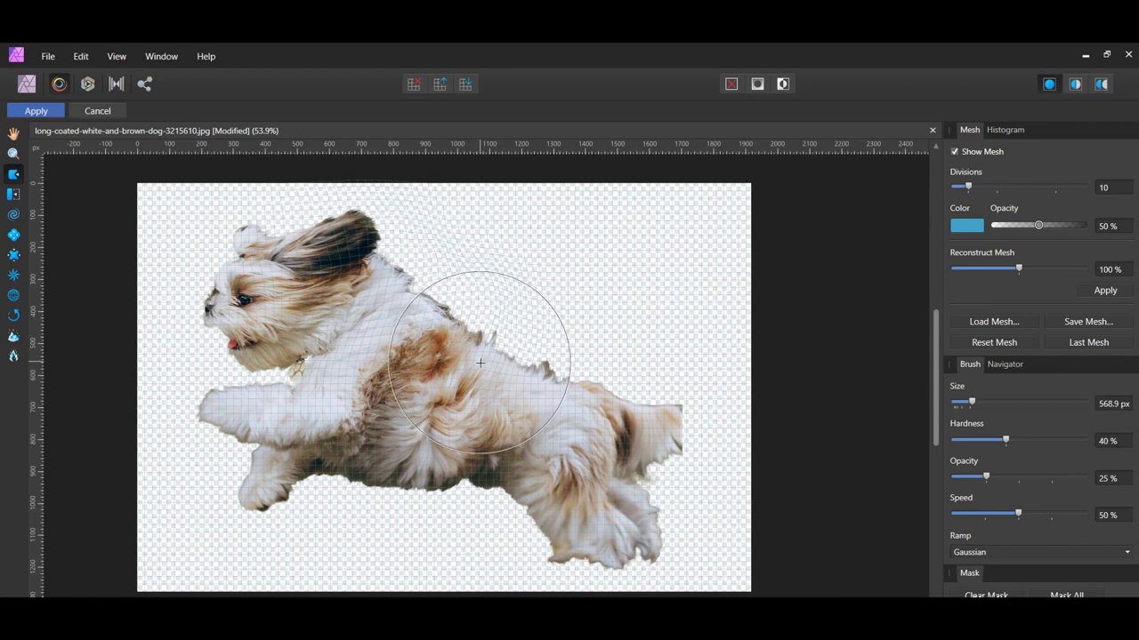
click(33, 112)
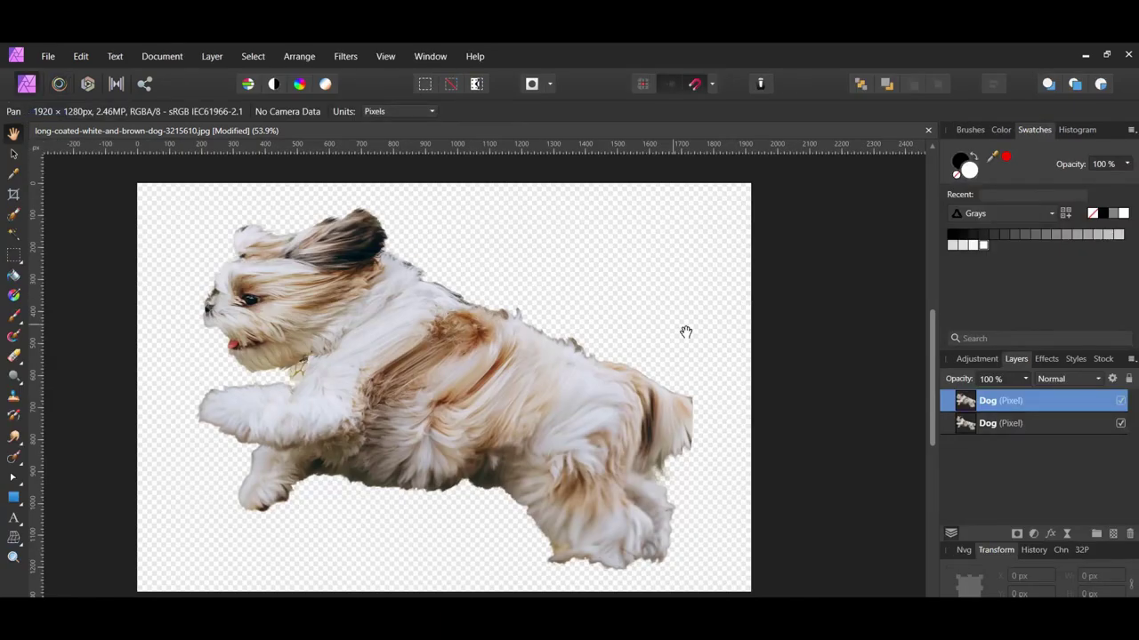
Rename the warped copy 'Liquified Dog' and add a white mask, expanded in the Layers panel.
double_click(1001, 400)
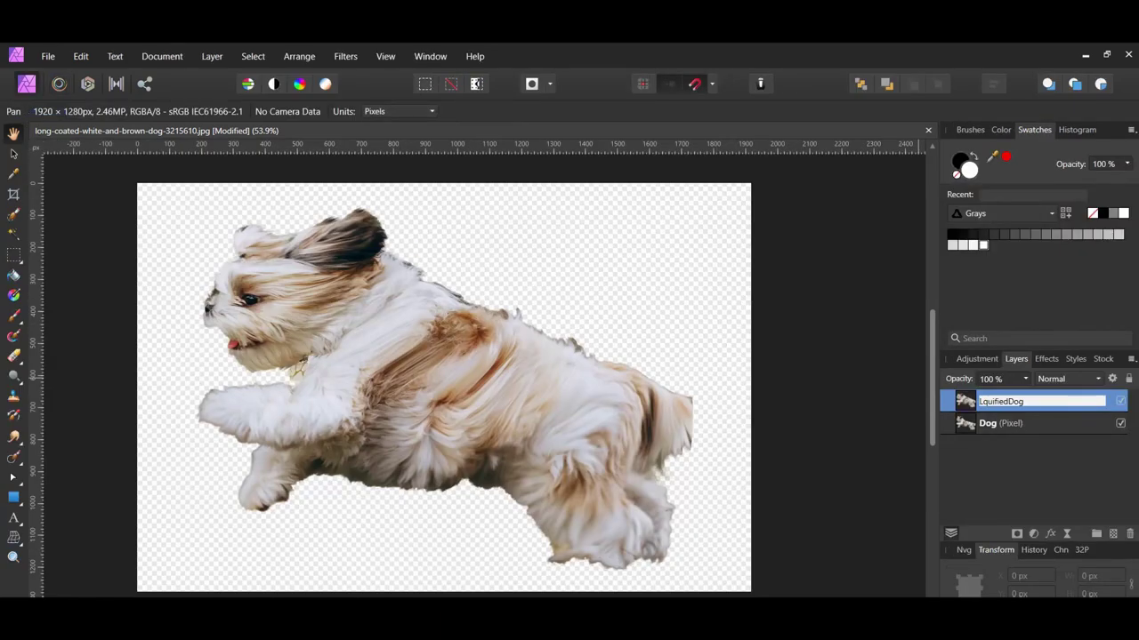
text(Liquified Dog)
key(Return)
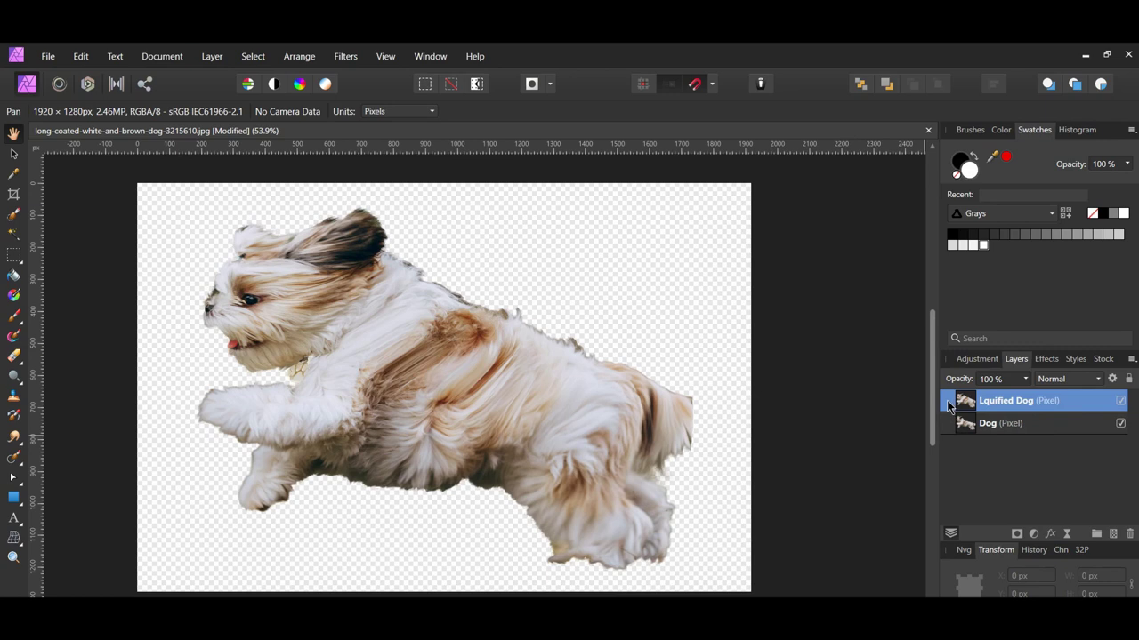
click(1017, 534)
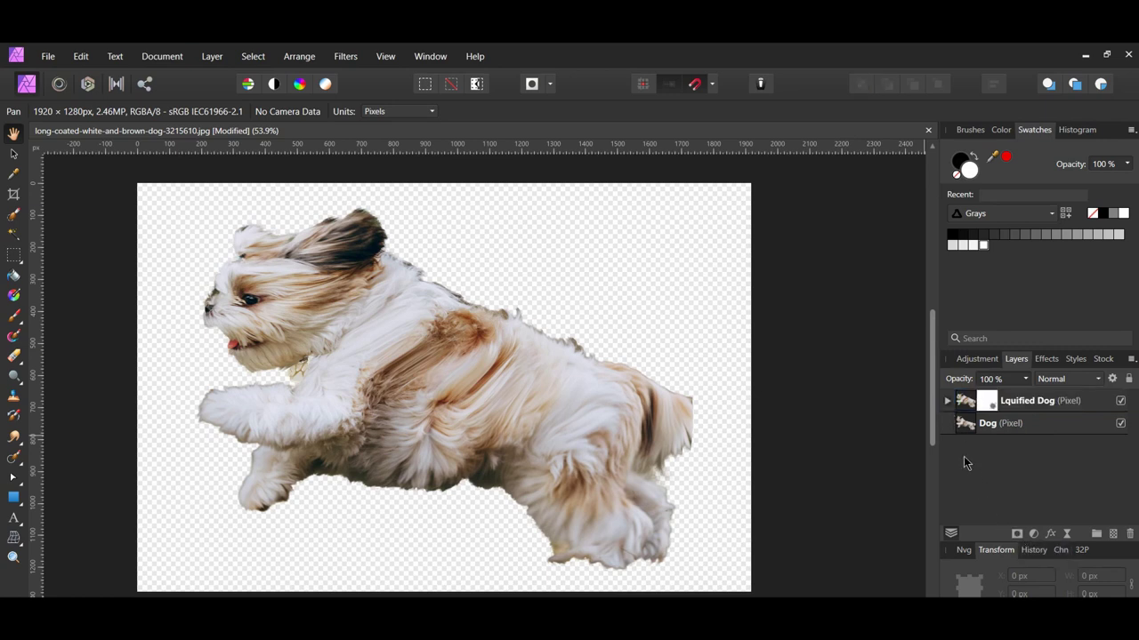
click(947, 400)
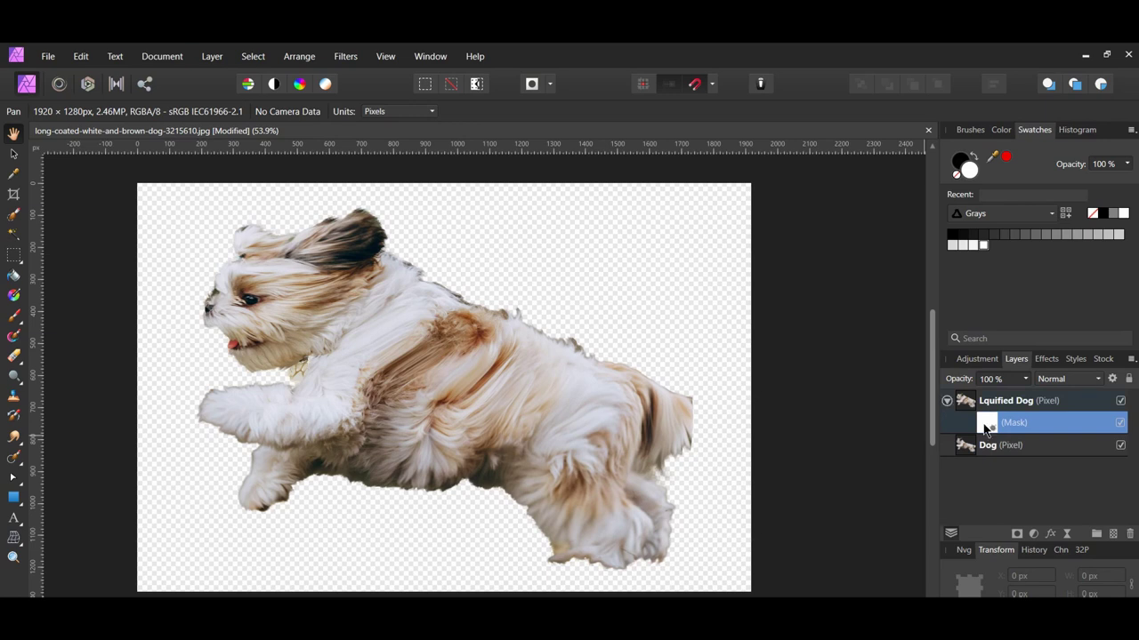
Flood-fill the Liquified Dog mask with black to hide the warped fur.
click(14, 277)
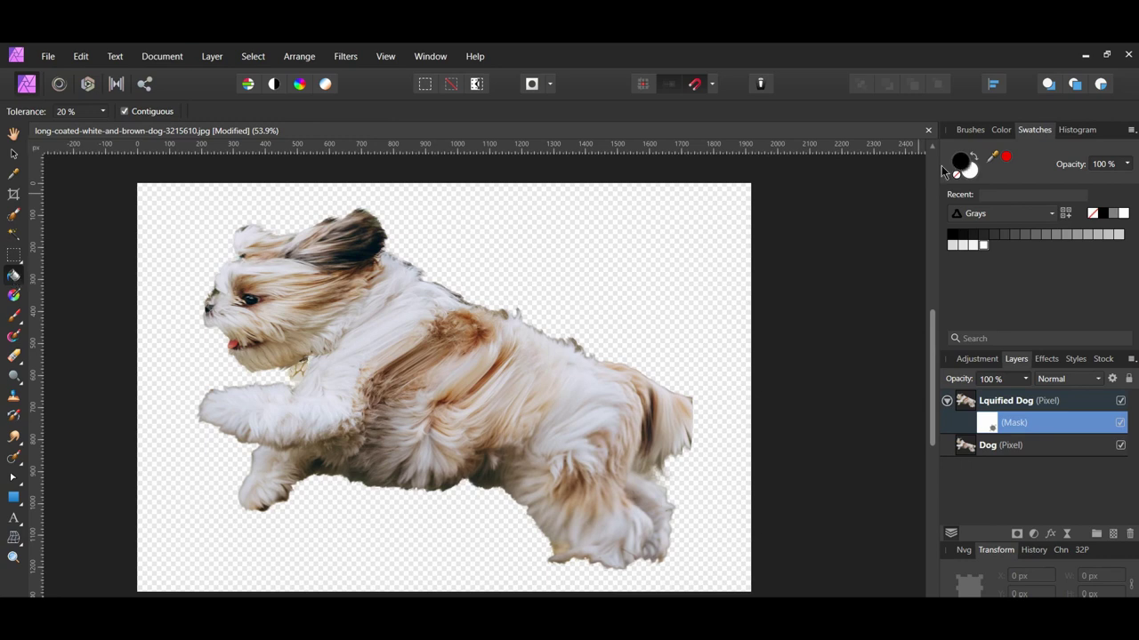
click(476, 371)
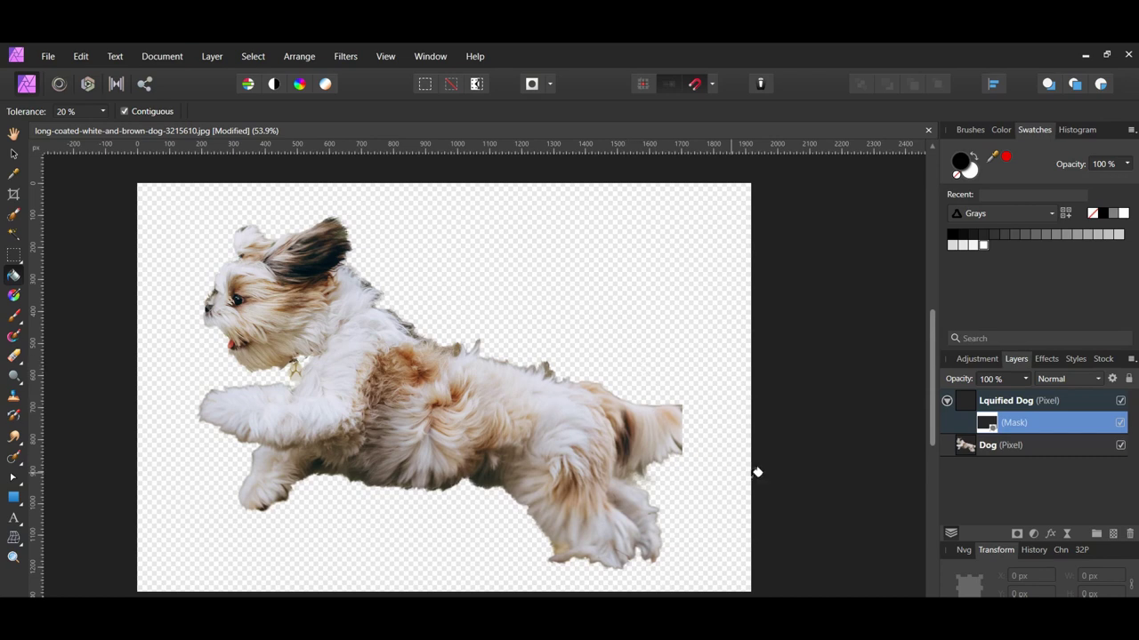
Mask the Dog layer and pick the speckled 54 Painting brush, enlarged to about 144 px.
click(964, 449)
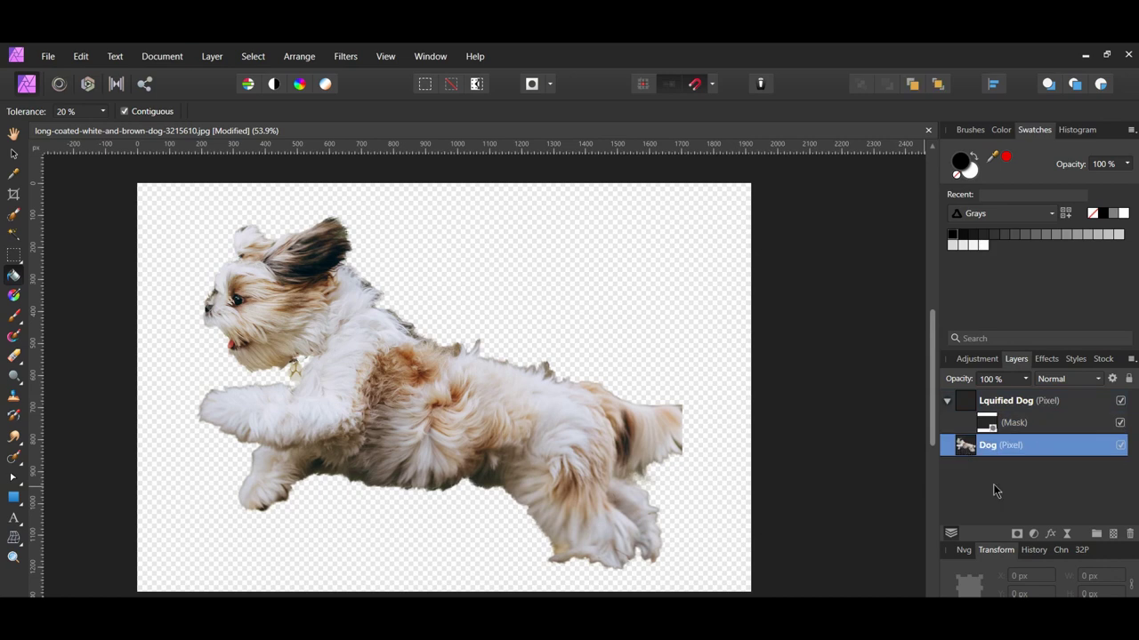
click(1015, 535)
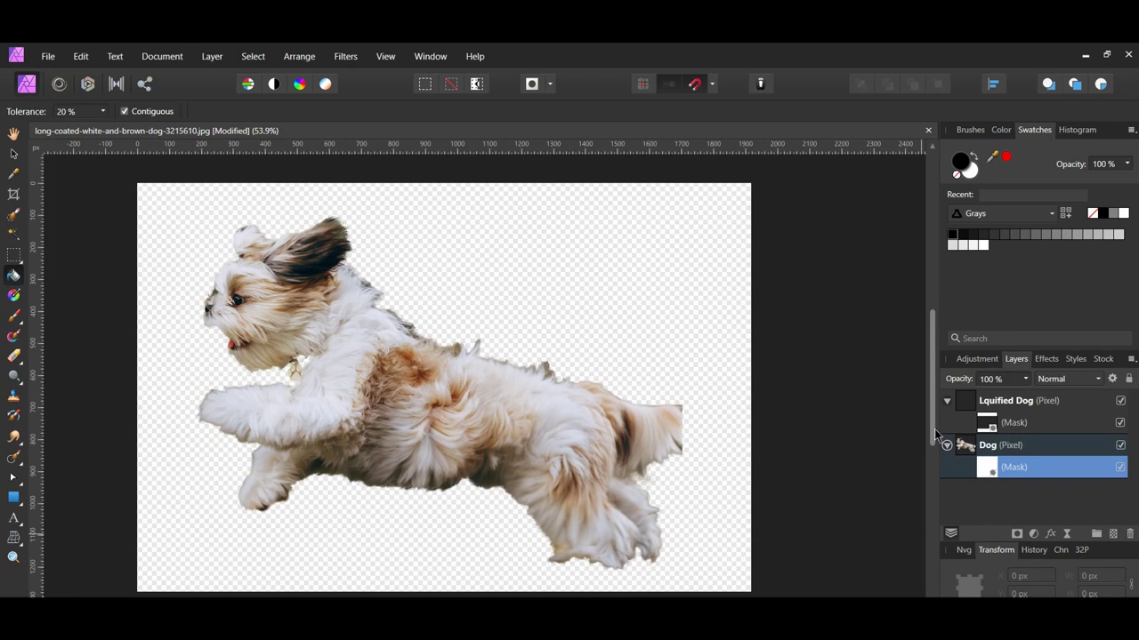
click(14, 317)
click(40, 315)
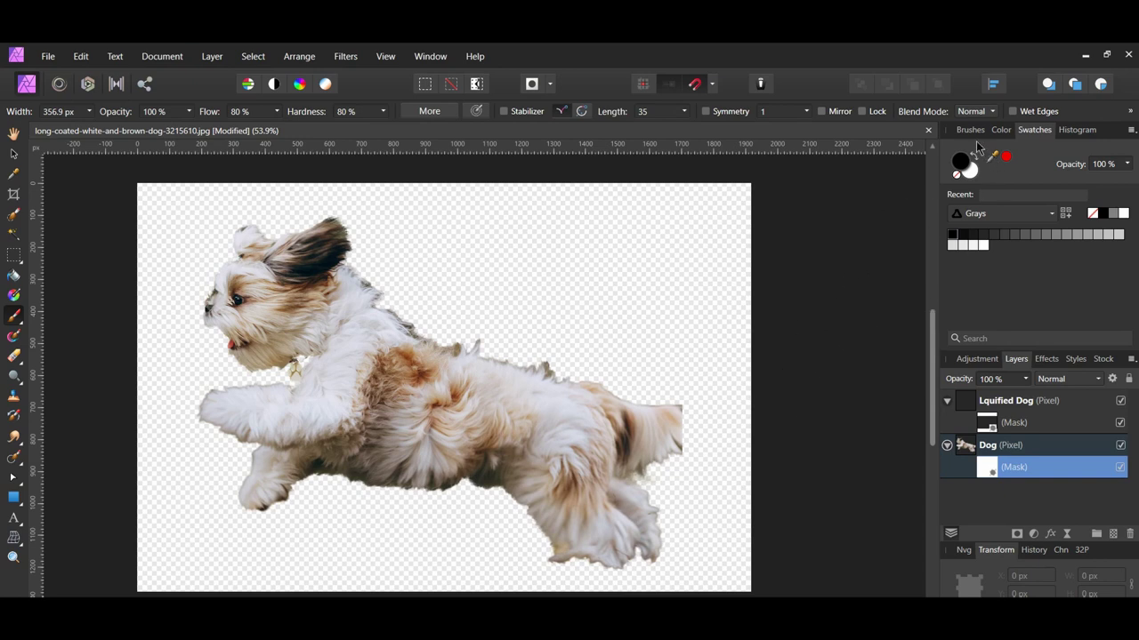
click(970, 131)
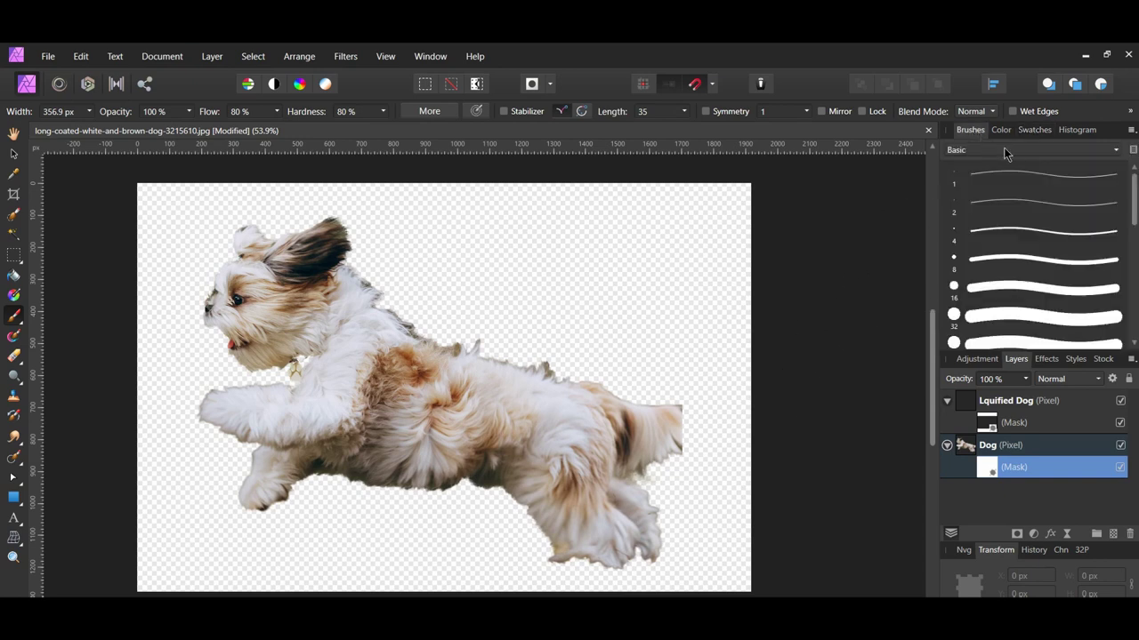
click(1005, 151)
click(970, 186)
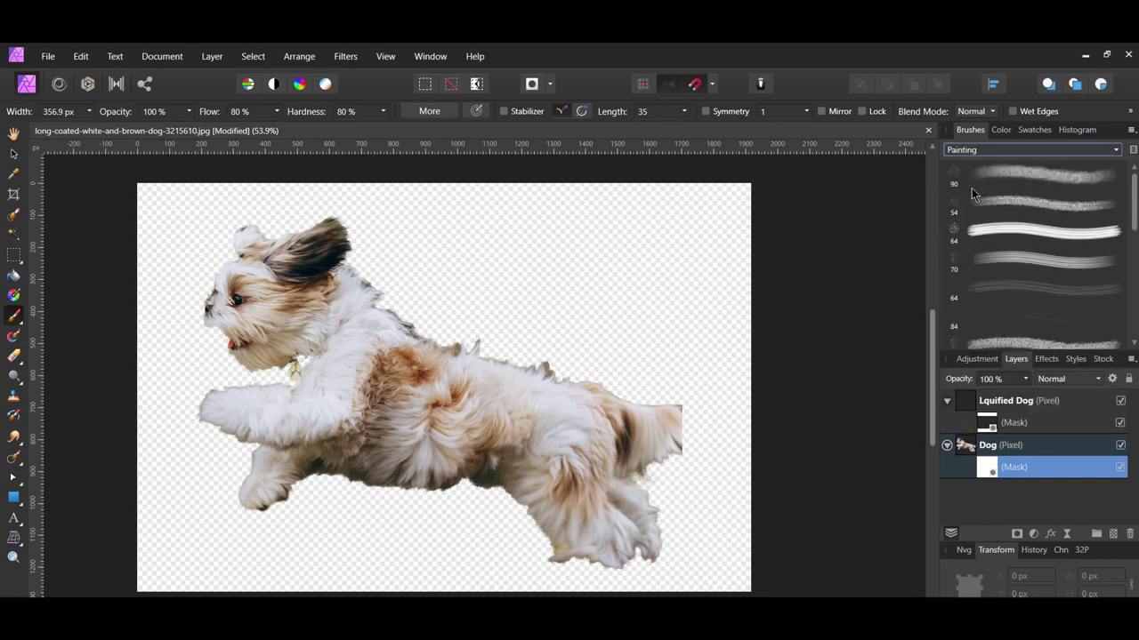
click(986, 202)
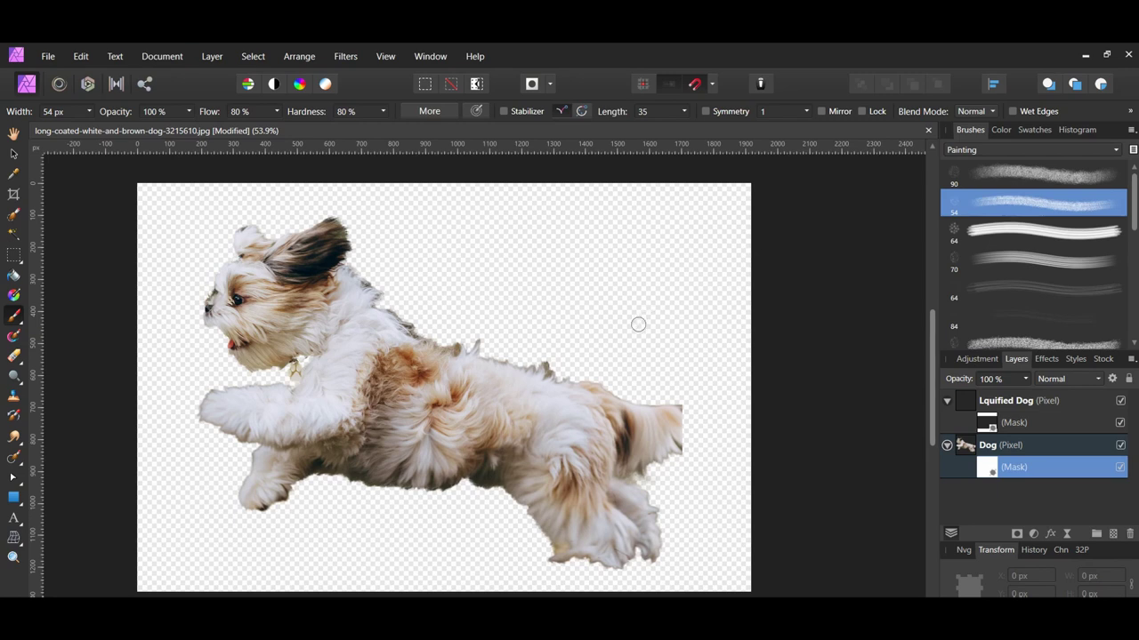
key(bracketright)
key(bracketright)
key(bracketright)
key(bracketright)
key(bracketright)
key(bracketright)
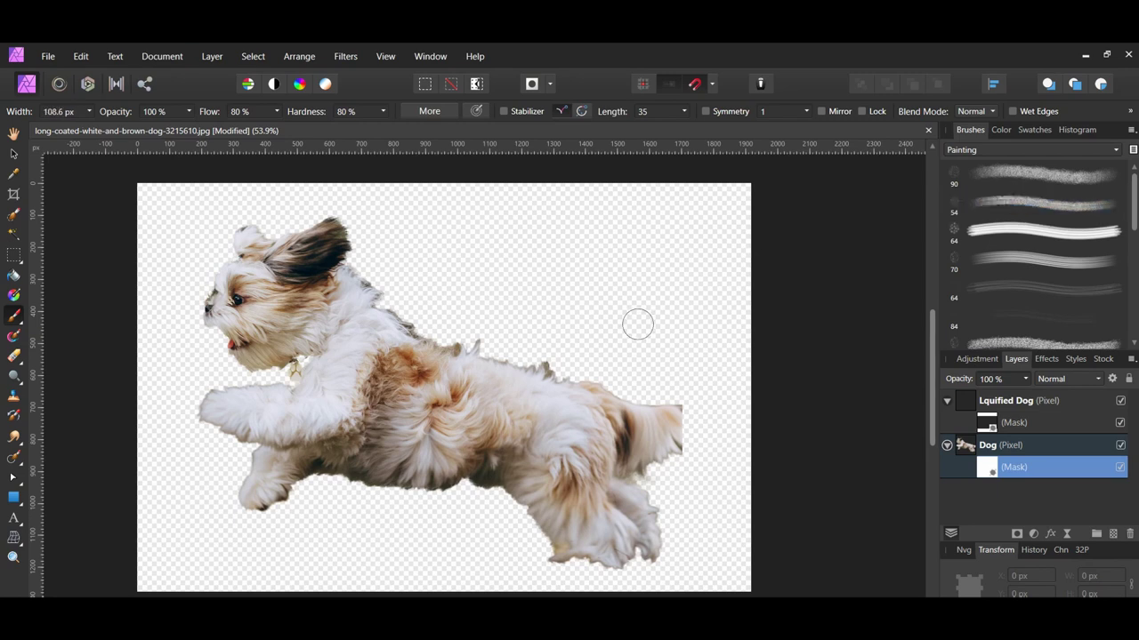
key(bracketright)
key(bracketright)
key(bracketright)
key(bracketright)
Paint black speckles on the Dog mask over the ear, back and hind leg.
drag(329, 239, 358, 231)
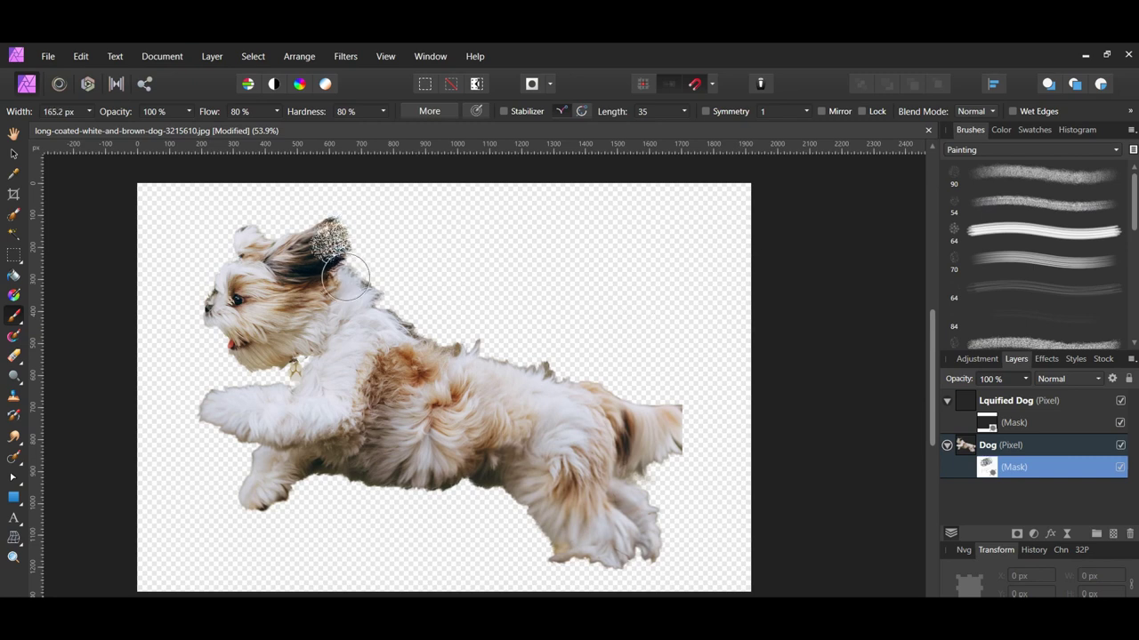
mouse_move(377, 267)
mouse_down()
mouse_move(304, 295)
mouse_move(287, 332)
mouse_move(391, 312)
mouse_move(442, 365)
mouse_move(598, 376)
mouse_move(665, 552)
mouse_move(654, 462)
mouse_move(681, 419)
mouse_up()
click(988, 424)
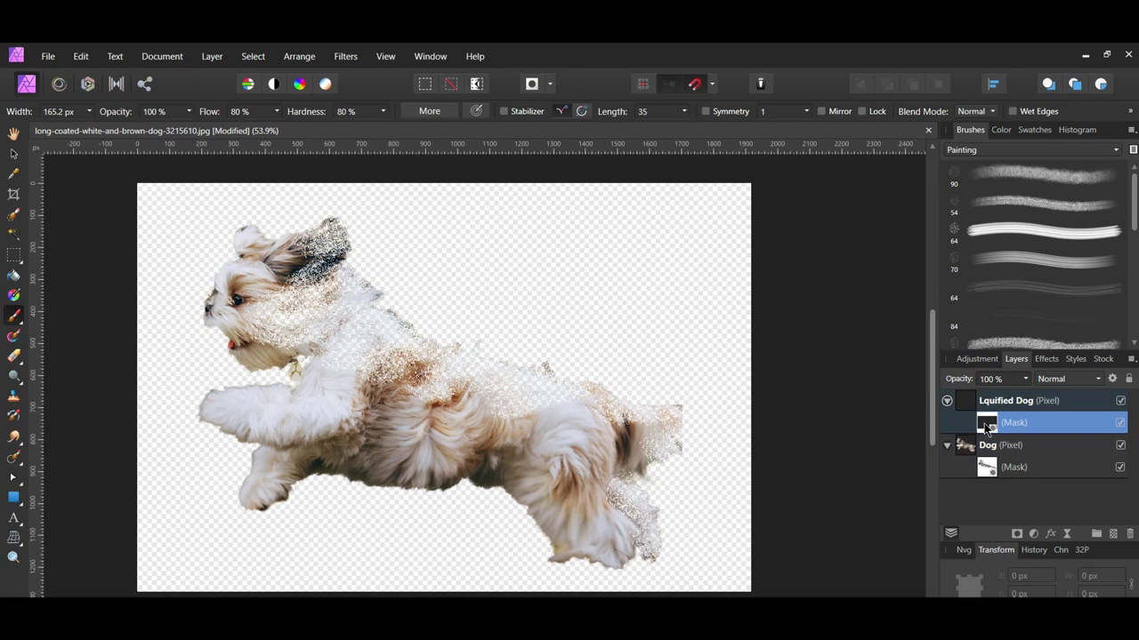
Brush white speckles on the Liquified Dog mask trailing off the dog's head and back.
click(1035, 130)
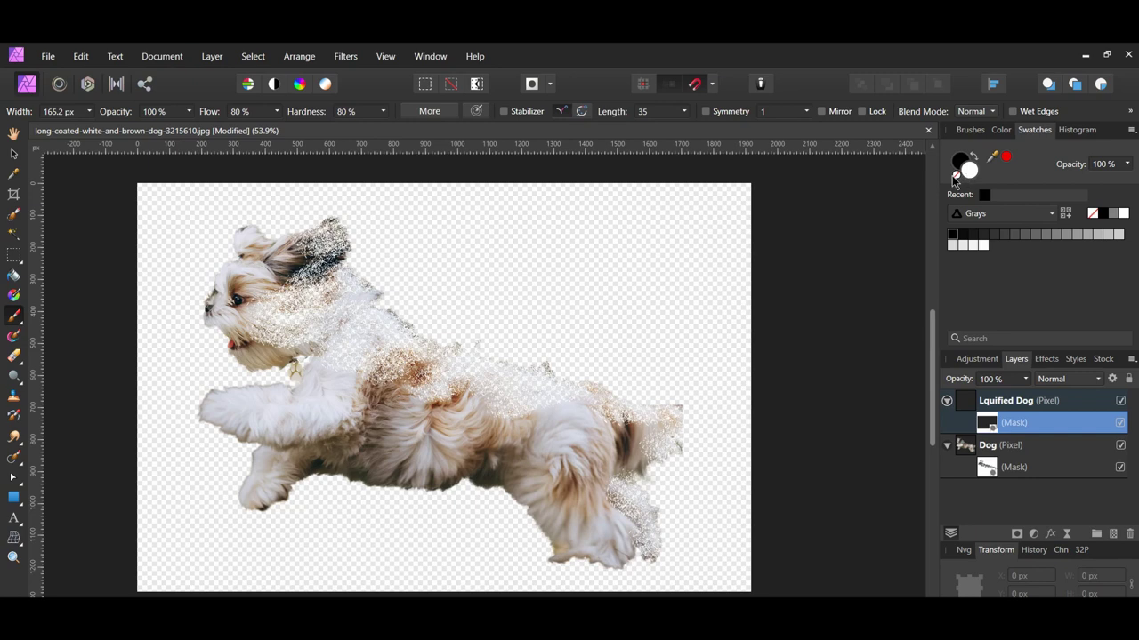
mouse_move(293, 300)
mouse_down()
mouse_move(288, 311)
mouse_move(322, 282)
mouse_move(344, 235)
mouse_move(394, 300)
mouse_move(622, 409)
mouse_up()
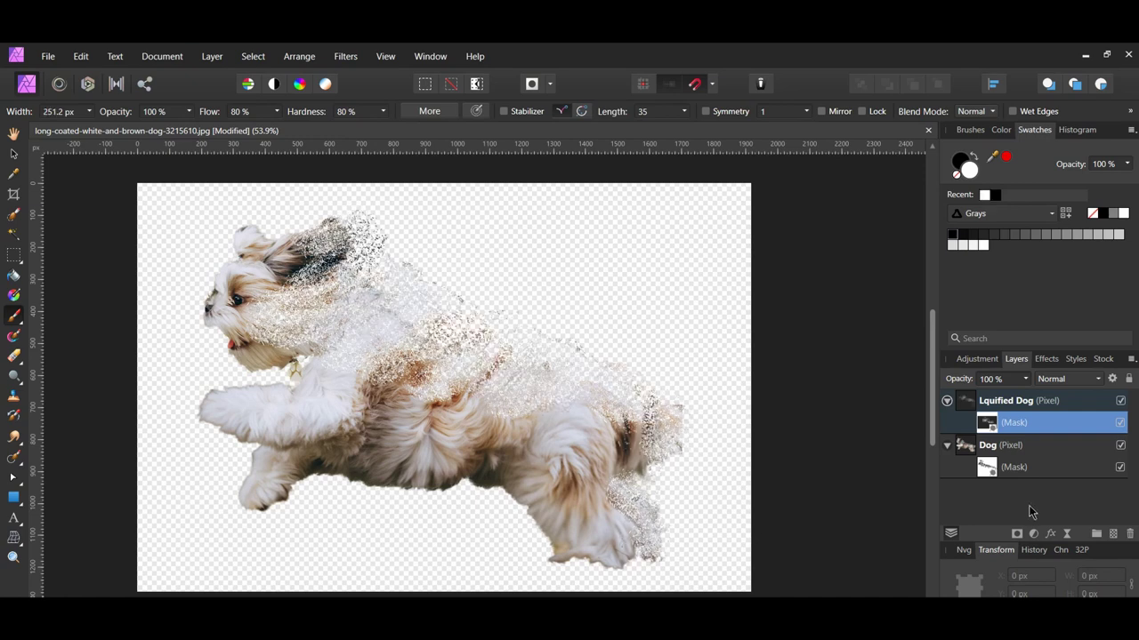
Add a new pixel layer, fill it with mid-grey, and move it to the bottom of the stack.
click(1113, 534)
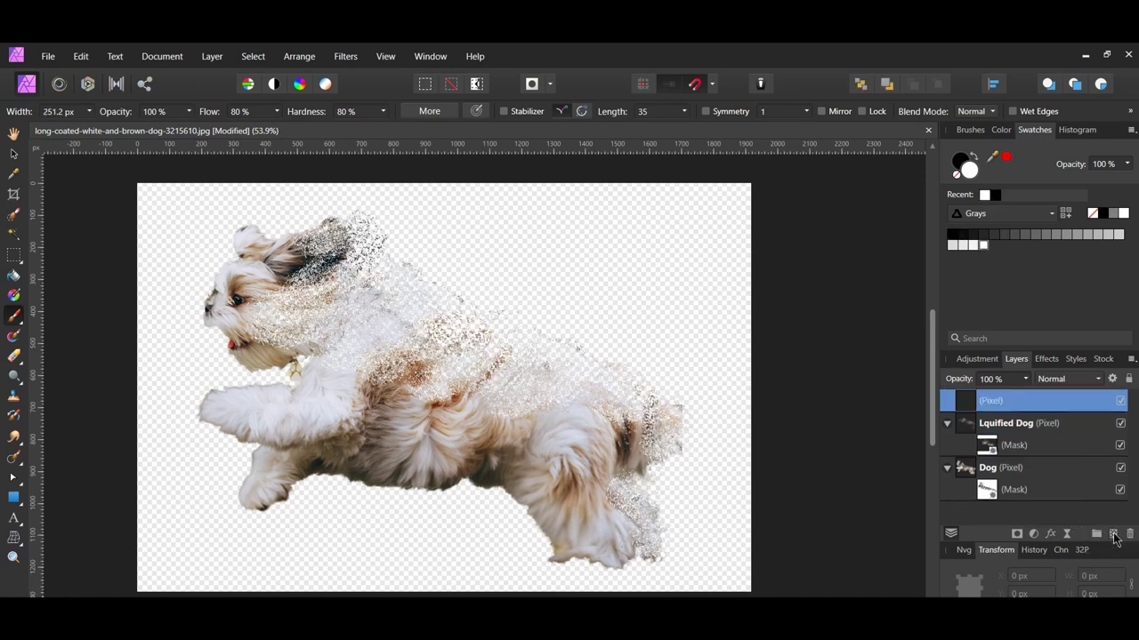
click(1114, 215)
click(79, 58)
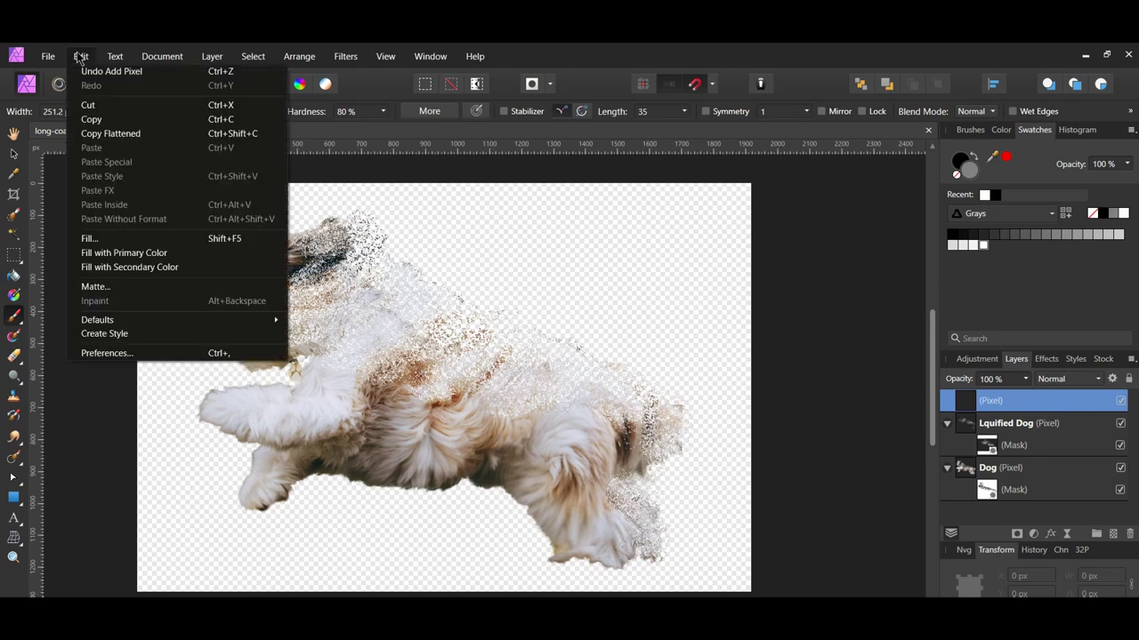
click(113, 252)
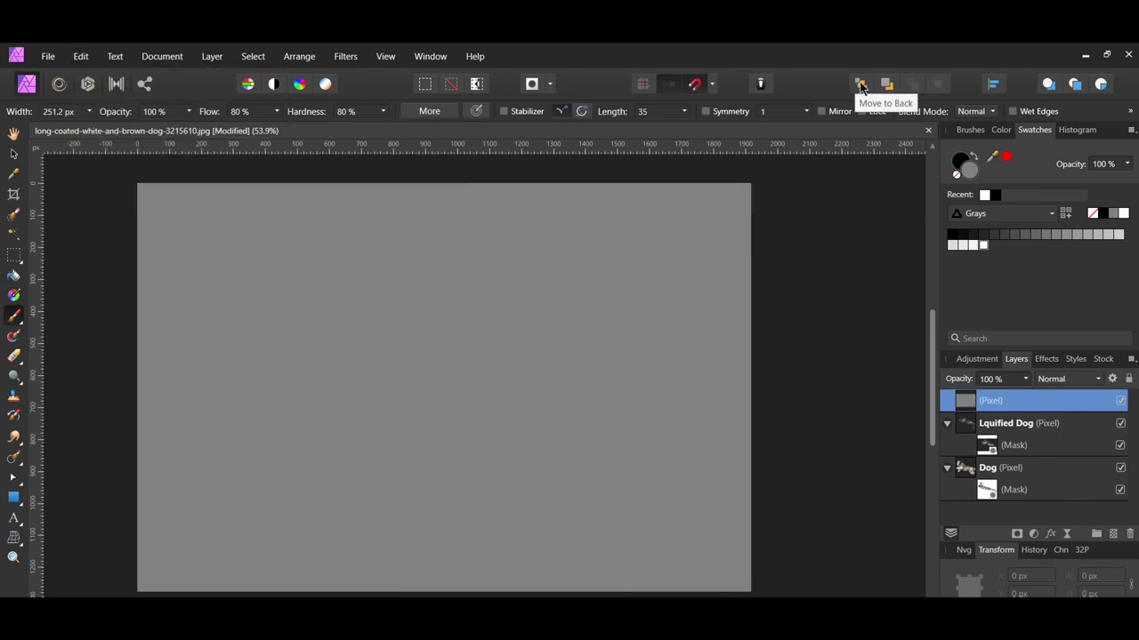
click(860, 85)
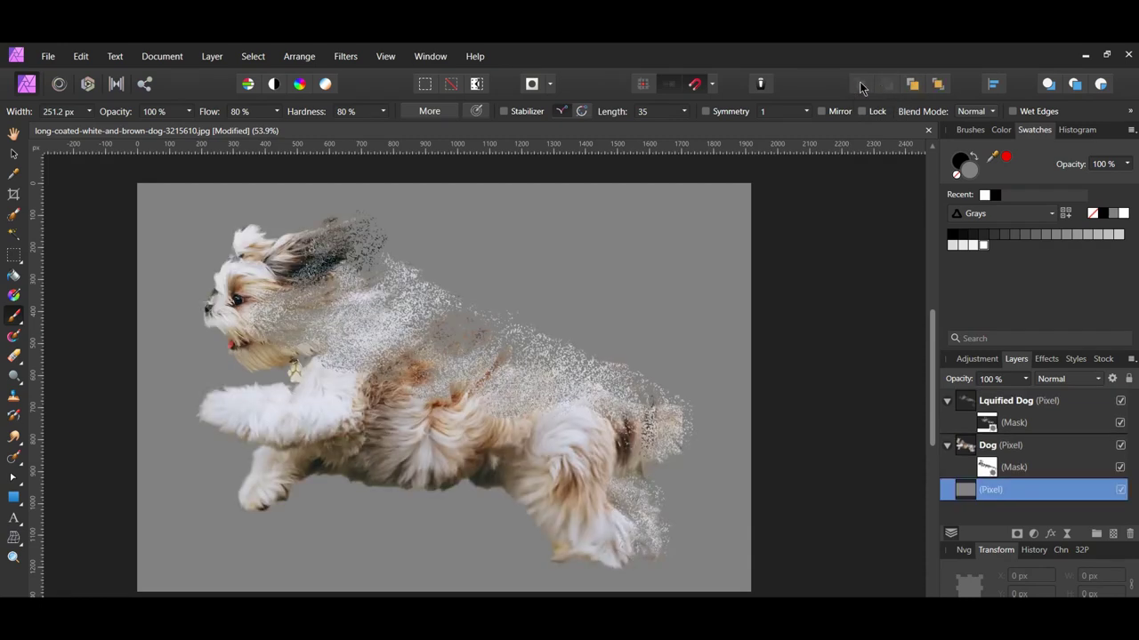